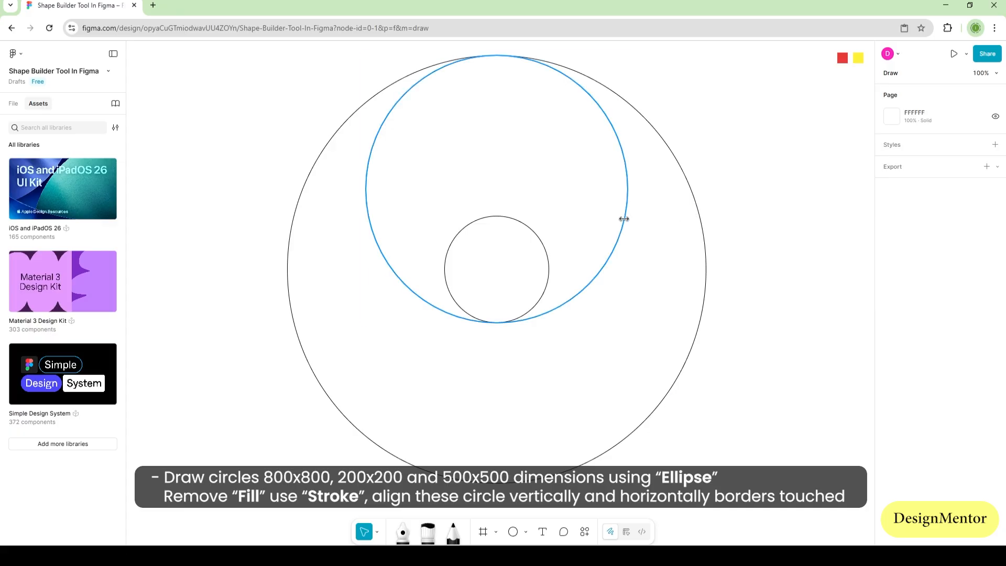
Duplicate the 500×500 circle and move the copy straight down to Y -156, touching the large circle's bottom edge.
{"action": "right_click", "coordinate": [624, 219]}
{"action": "left_click", "coordinate": [855, 167]}
{"action": "key", "text": "shift+Down"}
{"action": "key", "text": "shift+Down"}
{"action": "key", "text": "shift+Down"}
{"action": "key", "text": "shift+Down"}
{"action": "key", "text": "shift+Down"}
{"action": "key", "text": "shift+Down"}
{"action": "key", "text": "shift+Down"}
{"action": "key", "text": "shift+Down"}
{"action": "key", "text": "shift+Down"}
{"action": "key", "text": "shift+Down"}
{"action": "key", "text": "shift+Down"}
{"action": "key", "text": "shift+Down"}
{"action": "key", "text": "shift+Down"}
{"action": "key", "text": "shift+Down"}
{"action": "key", "text": "shift+Down"}
{"action": "key", "text": "shift+Down"}
{"action": "key", "text": "shift+Down"}
{"action": "key", "text": "shift+Down"}
{"action": "key", "text": "shift+Down"}
{"action": "key", "text": "shift+Down"}
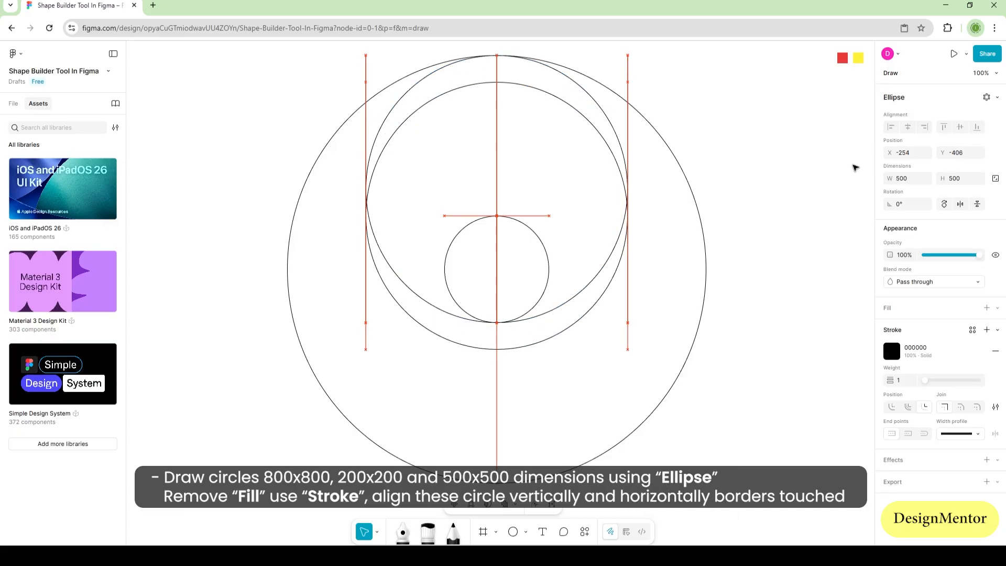
{"action": "key", "text": "shift+Down"}
{"action": "key", "text": "shift+Down"}
{"action": "key", "text": "shift+Down"}
{"action": "key", "text": "shift+Down"}
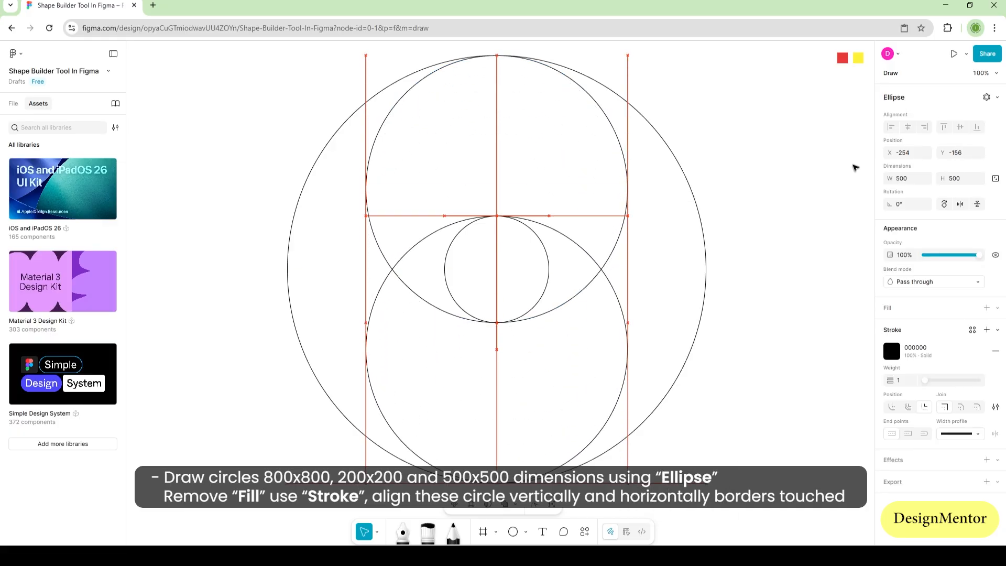
{"action": "left_click", "coordinate": [822, 207]}
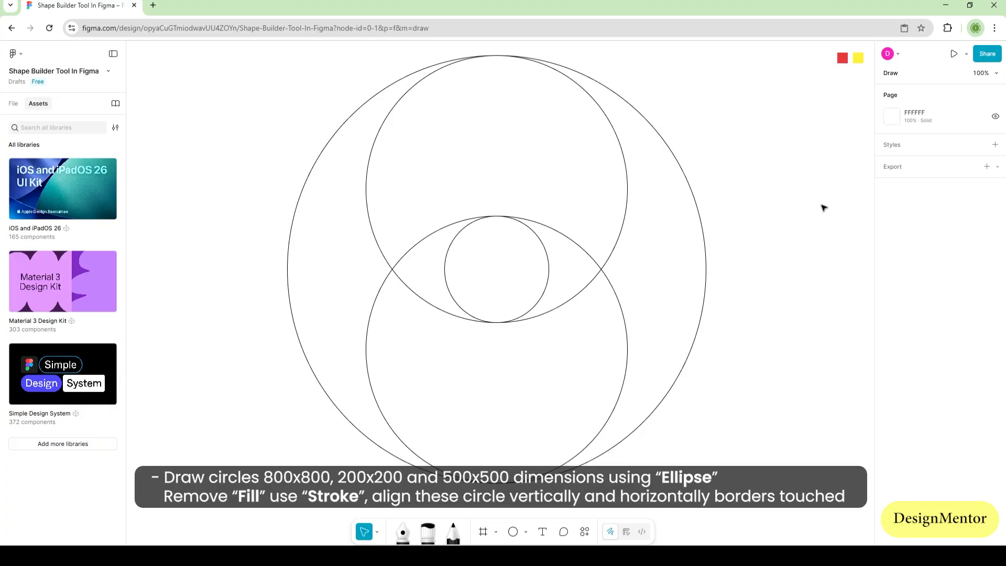
Group the upper and lower 500×500 circles.
{"action": "left_click", "coordinate": [627, 326]}
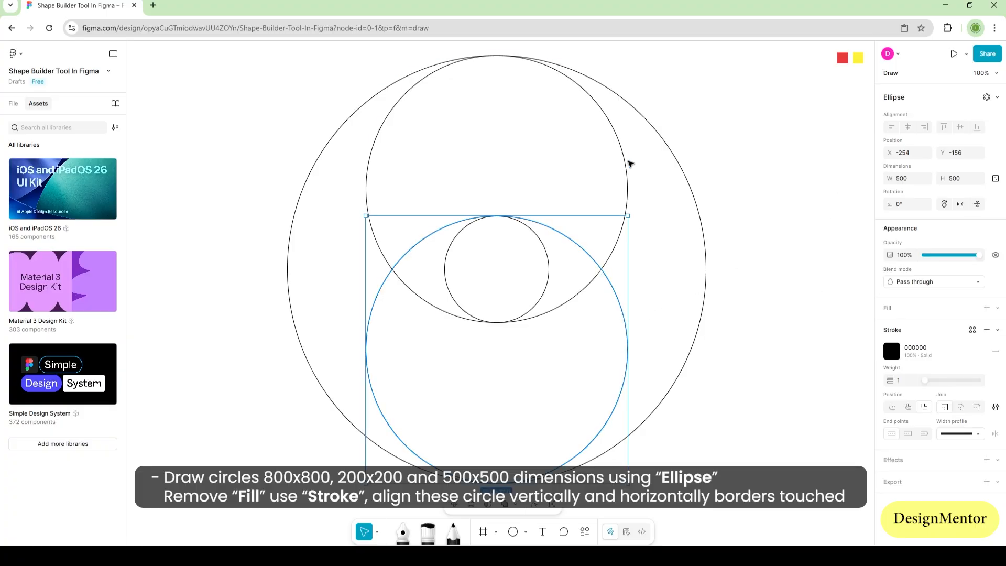
{"action": "left_click", "coordinate": [747, 203]}
{"action": "left_click", "coordinate": [614, 287]}
{"action": "left_click", "coordinate": [616, 248], "text": "shift"}
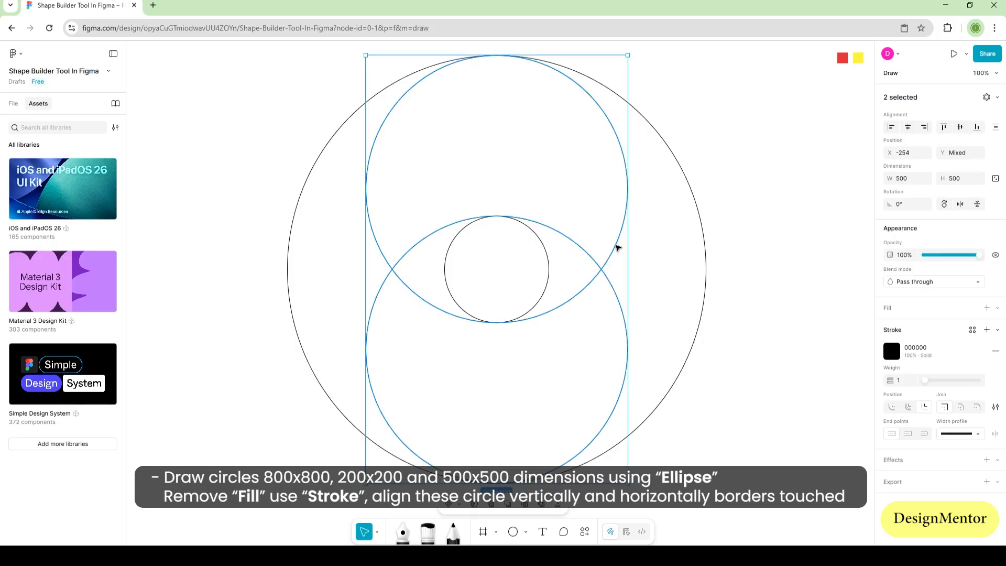
{"action": "right_click", "coordinate": [617, 248]}
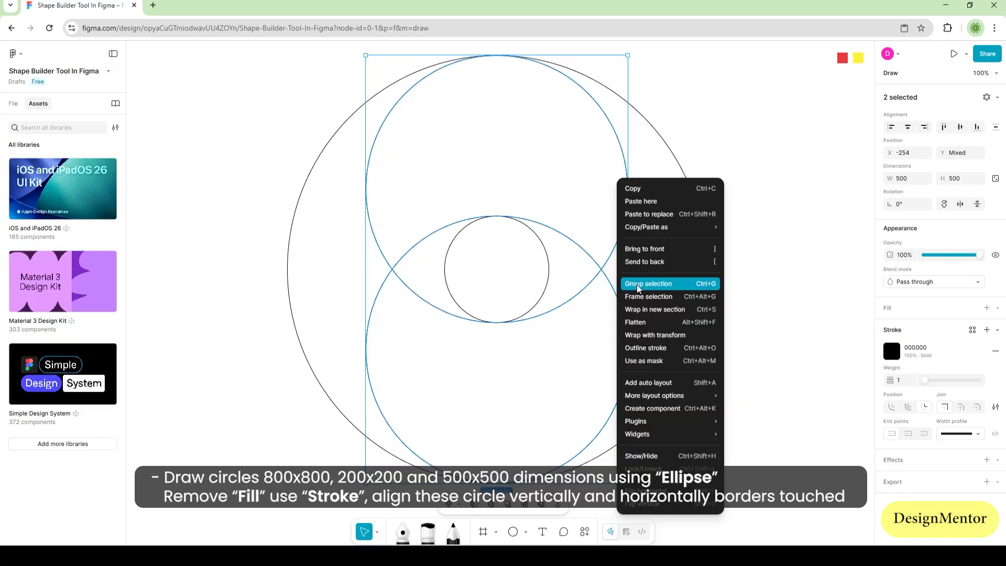
{"action": "left_click", "coordinate": [636, 283]}
Paste a copy of the grouped circles in place and rotate it a quarter turn so its circles sit side by side.
{"action": "right_click", "coordinate": [617, 247]}
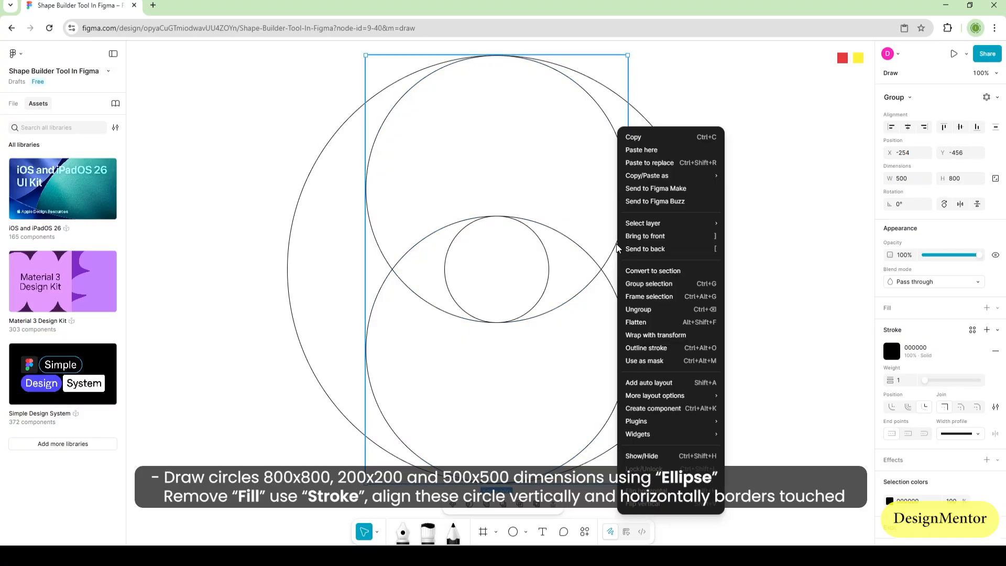
{"action": "left_click", "coordinate": [634, 137]}
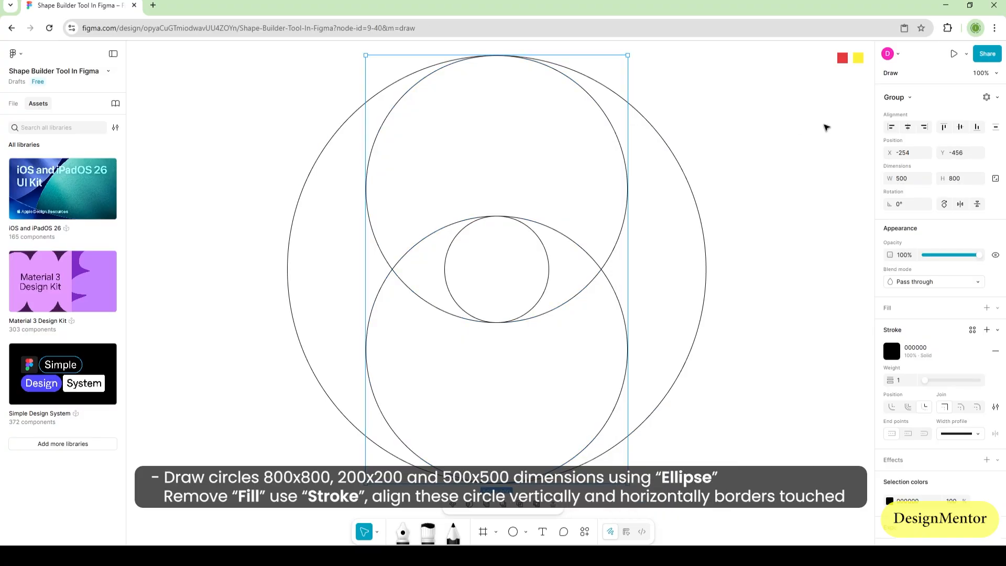
{"action": "key", "text": "ctrl+v"}
{"action": "left_click_drag", "start_coordinate": [632, 52], "coordinate": [769, 399]}
{"action": "left_click", "coordinate": [780, 364]}
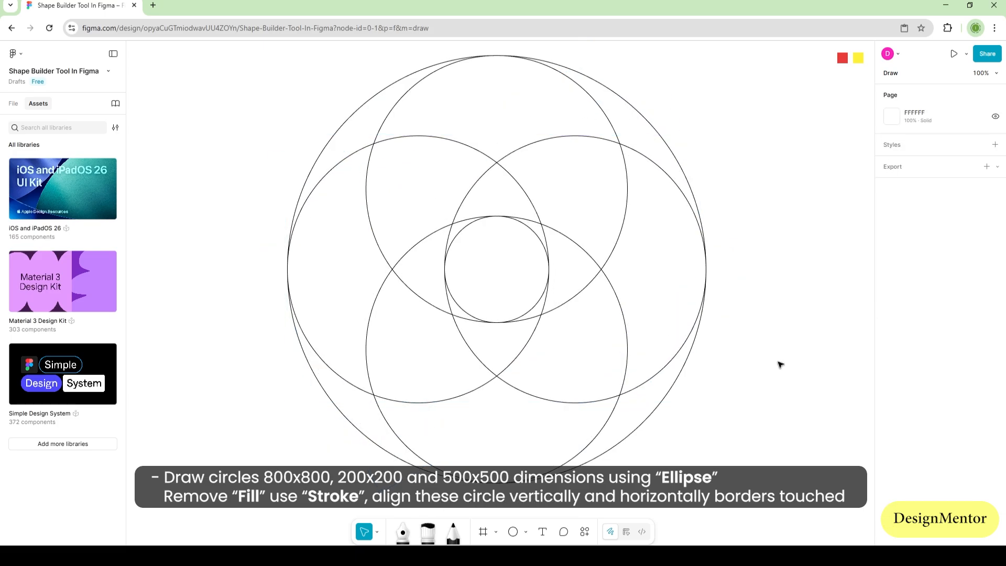
Group all the circles and flatten the group into a single vector.
{"action": "left_click_drag", "start_coordinate": [304, 92], "coordinate": [743, 406]}
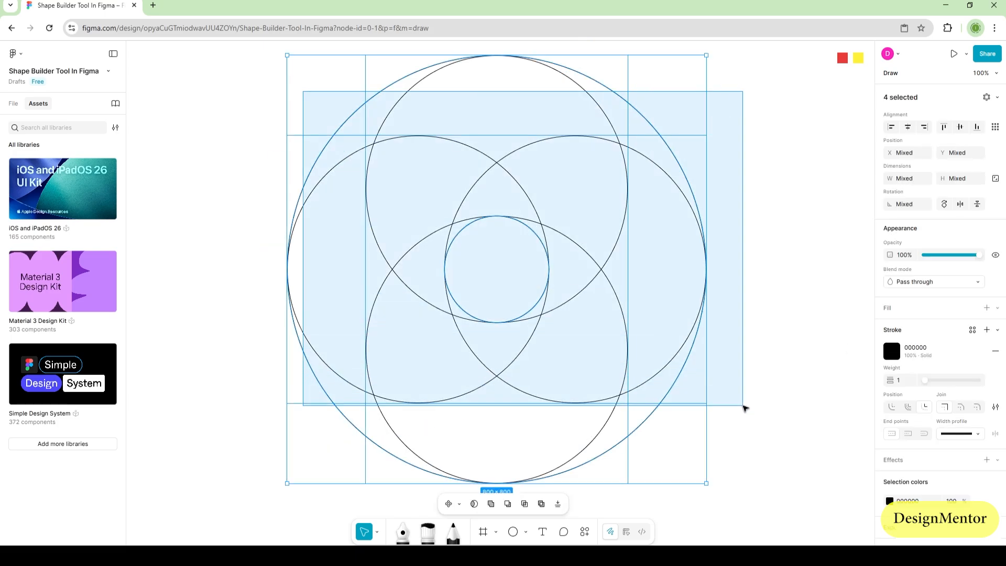
{"action": "right_click", "coordinate": [543, 230]}
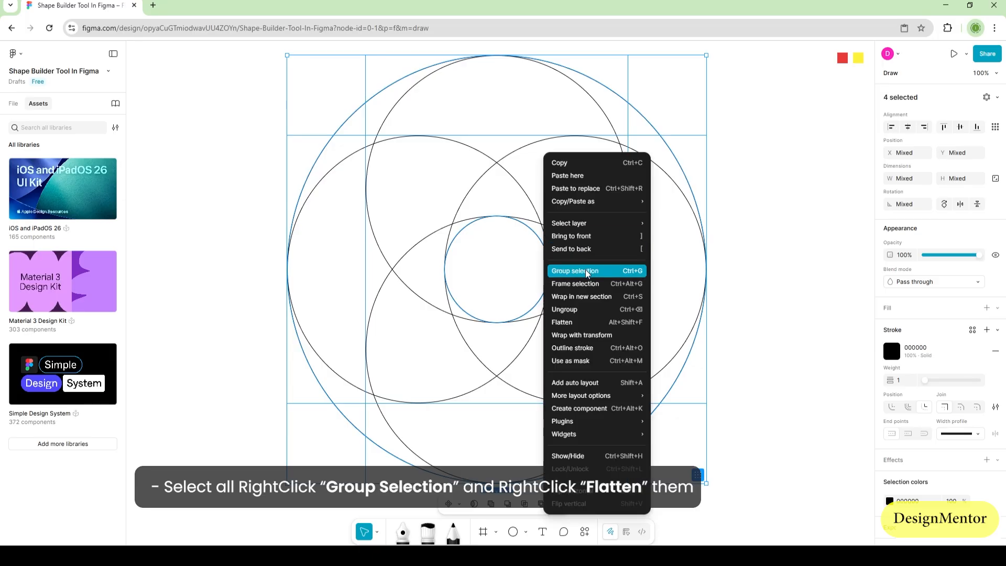
{"action": "left_click", "coordinate": [586, 270]}
{"action": "right_click", "coordinate": [540, 216]}
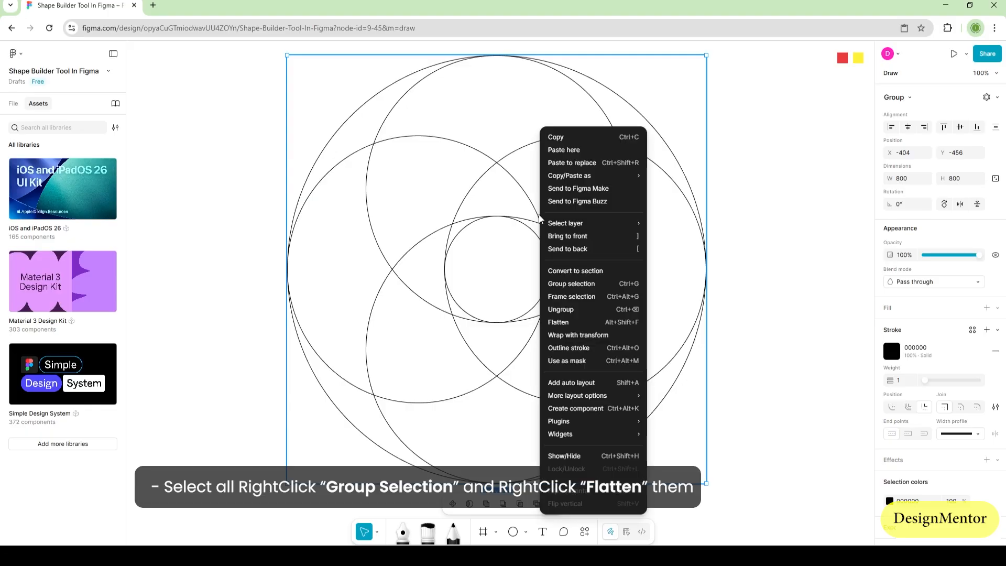
{"action": "left_click", "coordinate": [574, 326]}
{"action": "left_click", "coordinate": [777, 238]}
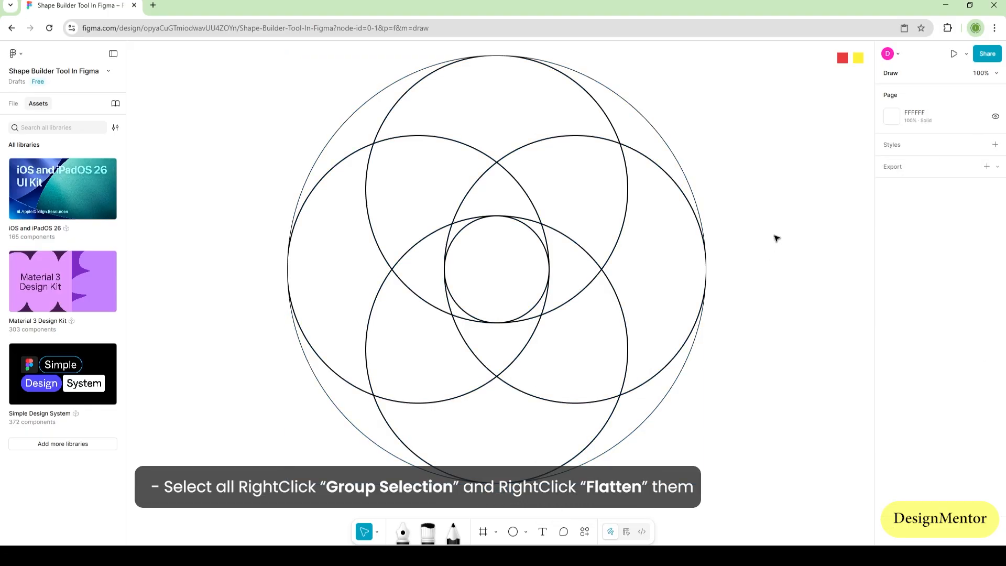
Merge the overlapping regions of the flattened circles with the Shape Builder into four swirling blades around the central circle.
{"action": "key", "text": "ctrl+a"}
{"action": "key", "text": "m"}
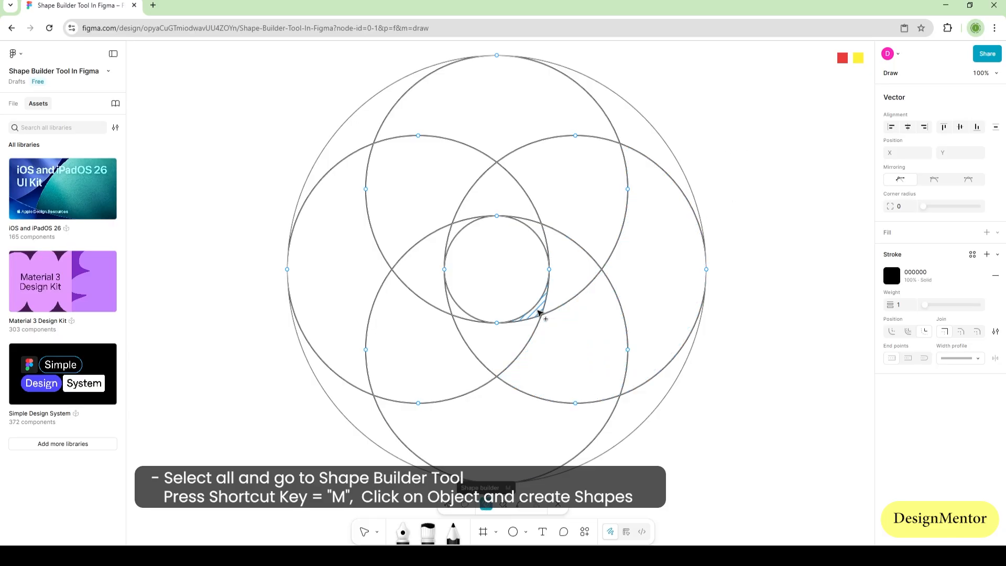
{"action": "mouse_move", "coordinate": [535, 310]}
{"action": "left_mouse_down"}
{"action": "mouse_move", "coordinate": [587, 223]}
{"action": "mouse_move", "coordinate": [576, 148]}
{"action": "mouse_move", "coordinate": [535, 108]}
{"action": "mouse_move", "coordinate": [413, 91]}
{"action": "left_mouse_up"}
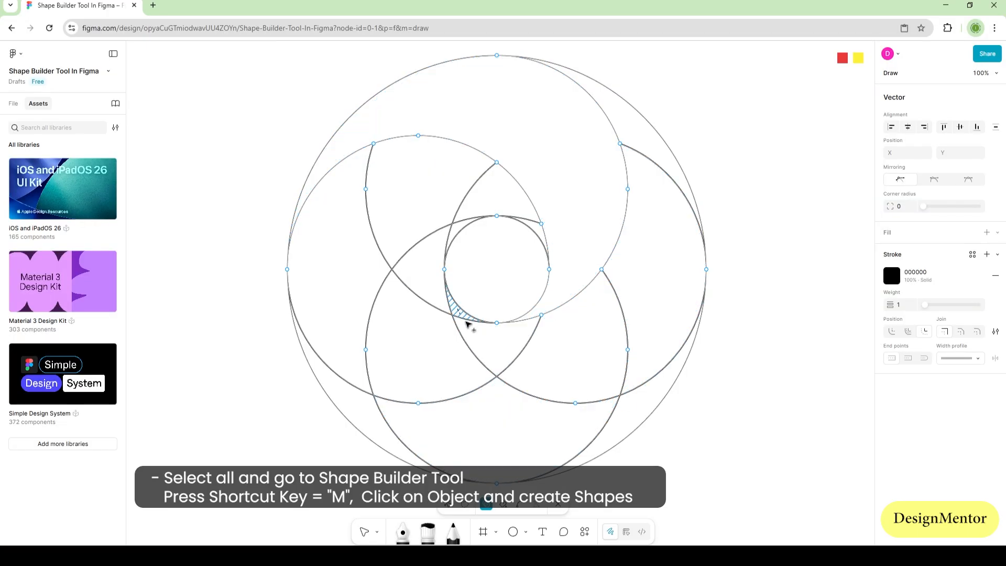
{"action": "mouse_move", "coordinate": [467, 324]}
{"action": "left_mouse_down"}
{"action": "mouse_move", "coordinate": [505, 350]}
{"action": "mouse_move", "coordinate": [570, 356]}
{"action": "mouse_move", "coordinate": [634, 307]}
{"action": "mouse_move", "coordinate": [665, 241]}
{"action": "mouse_move", "coordinate": [667, 167]}
{"action": "left_mouse_up"}
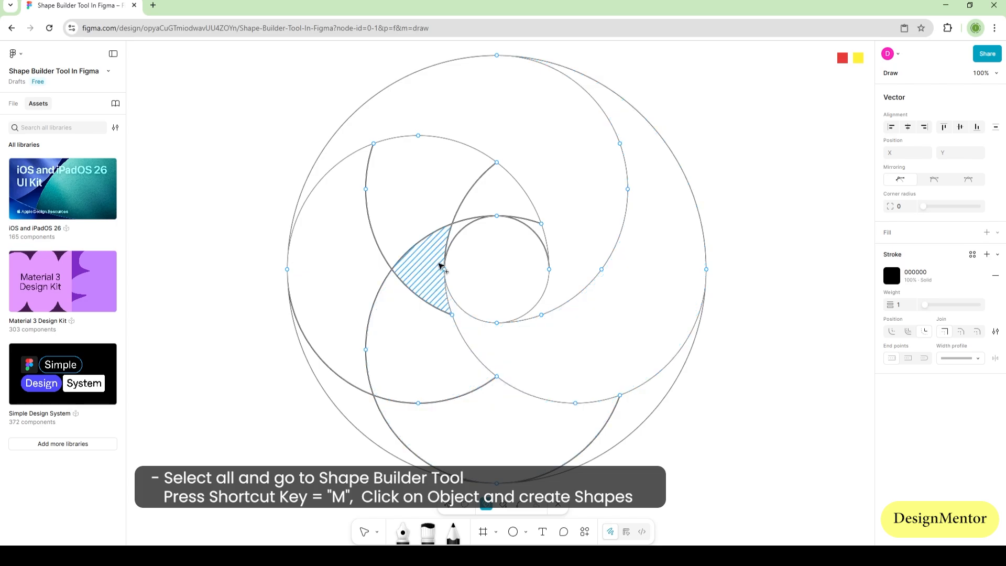
{"action": "mouse_move", "coordinate": [449, 235]}
{"action": "left_mouse_down"}
{"action": "mouse_move", "coordinate": [419, 289]}
{"action": "mouse_move", "coordinate": [437, 409]}
{"action": "mouse_move", "coordinate": [530, 447]}
{"action": "mouse_move", "coordinate": [602, 439]}
{"action": "left_mouse_up"}
{"action": "mouse_move", "coordinate": [538, 229]}
{"action": "left_mouse_down"}
{"action": "mouse_move", "coordinate": [487, 189]}
{"action": "mouse_move", "coordinate": [416, 175]}
{"action": "mouse_move", "coordinate": [329, 222]}
{"action": "mouse_move", "coordinate": [317, 306]}
{"action": "mouse_move", "coordinate": [346, 401]}
{"action": "left_mouse_up"}
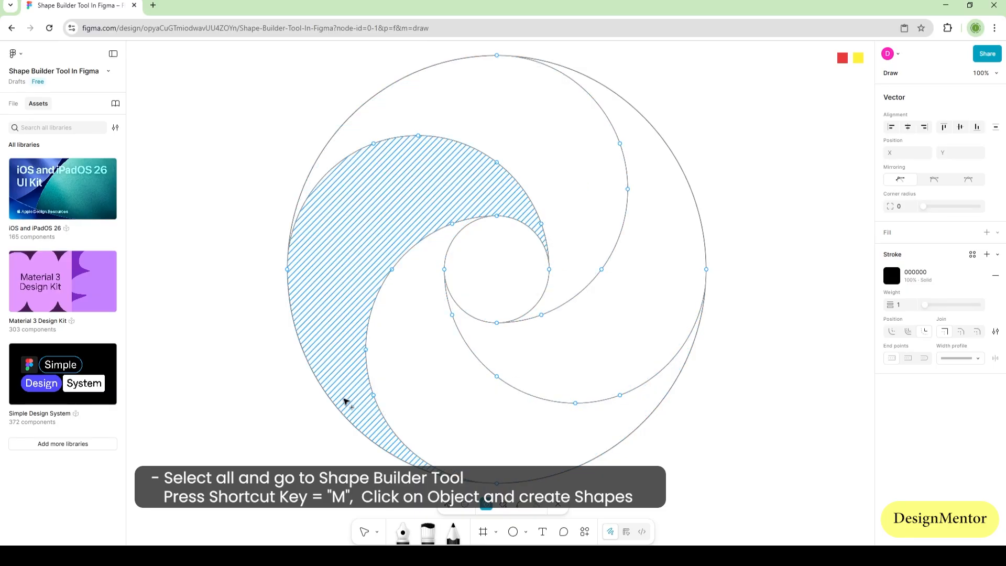
{"action": "key", "text": "Escape"}
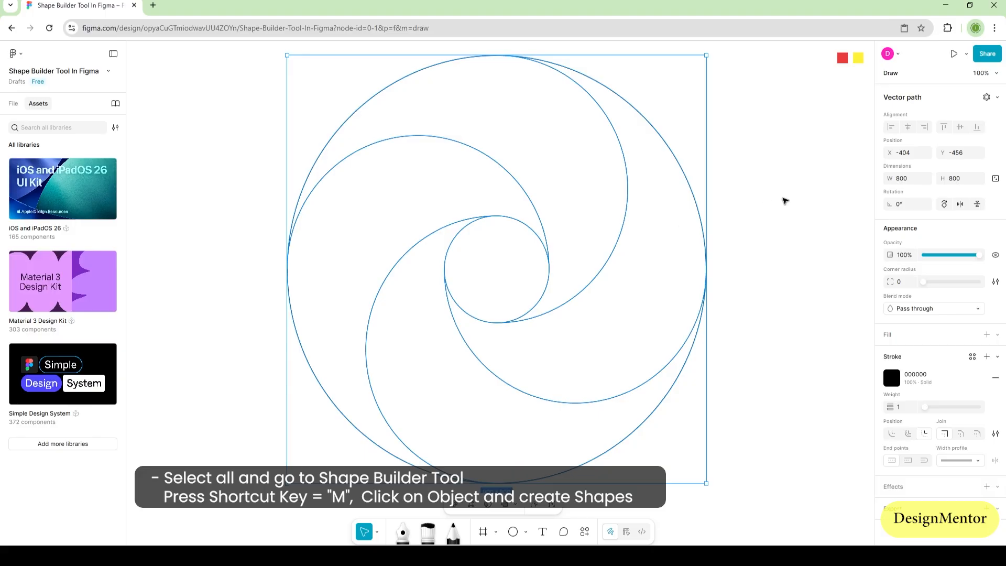
{"action": "left_click", "coordinate": [784, 201]}
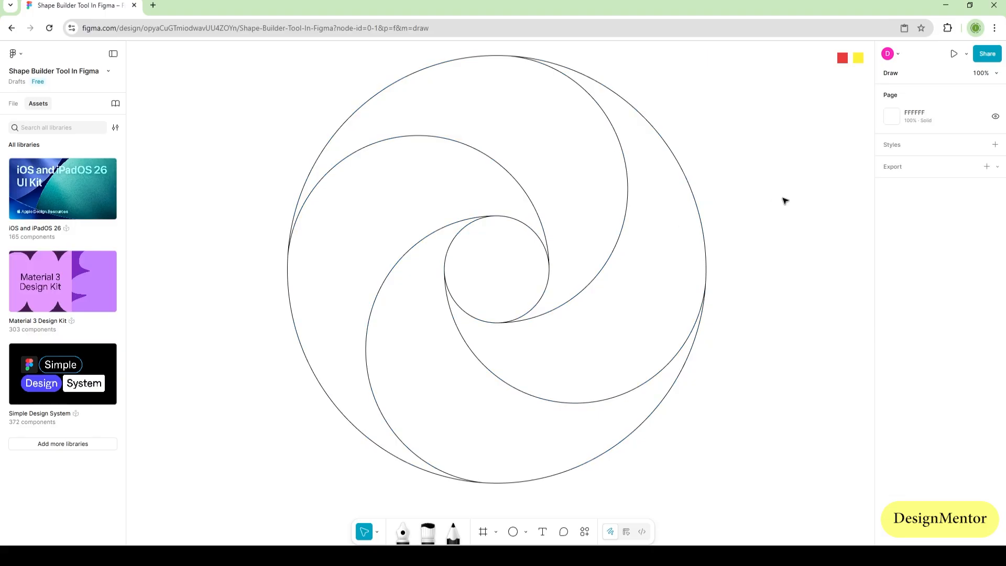
Split the swirl vector into separate shapes with Split vector.
{"action": "left_click", "coordinate": [677, 159]}
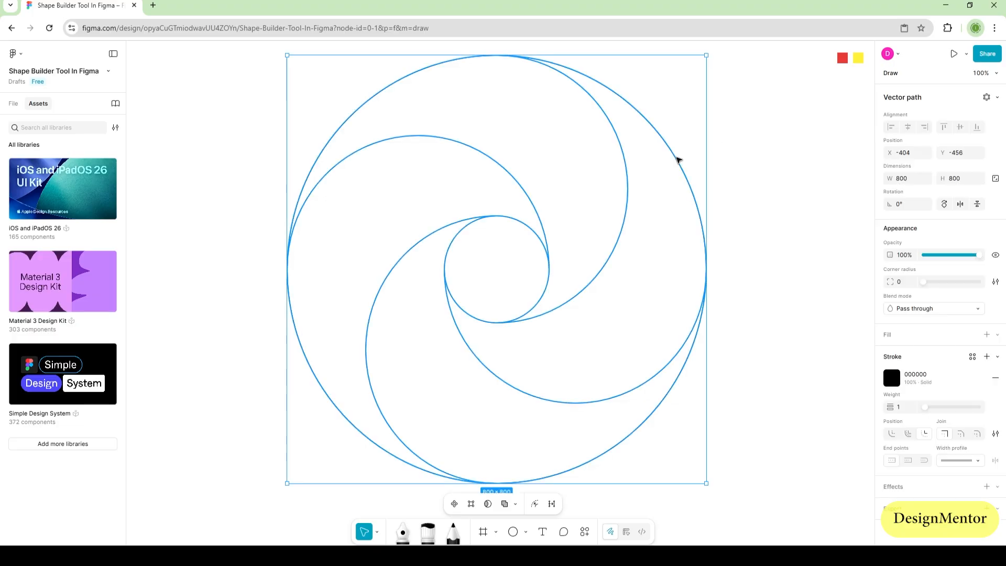
{"action": "right_click", "coordinate": [678, 160]}
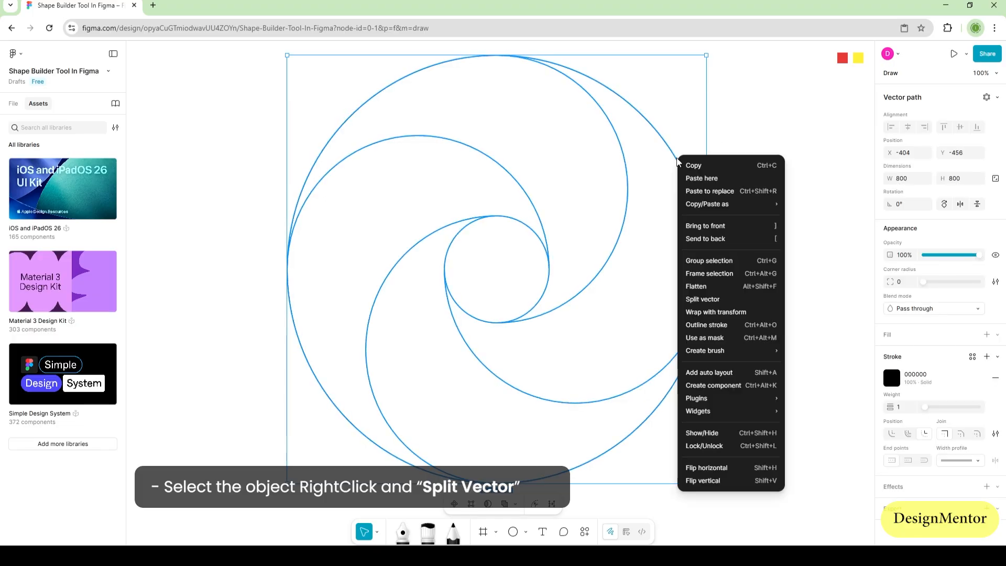
{"action": "left_click", "coordinate": [708, 301]}
{"action": "left_click", "coordinate": [761, 140]}
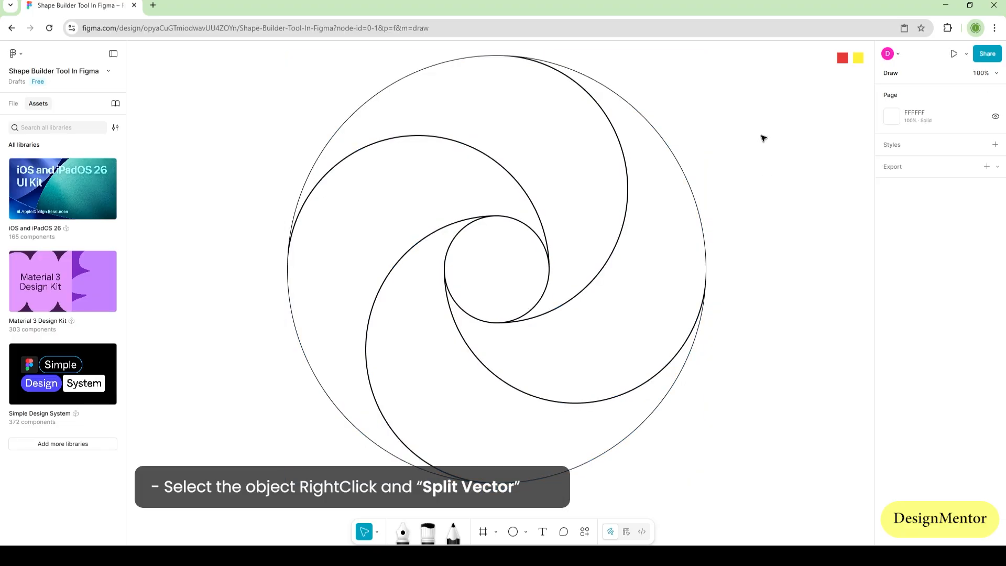
Give the right blade a linear gradient fill from red E93C3A to yellow FEF139 using the canvas swatches, without a stroke.
{"action": "left_click", "coordinate": [661, 141]}
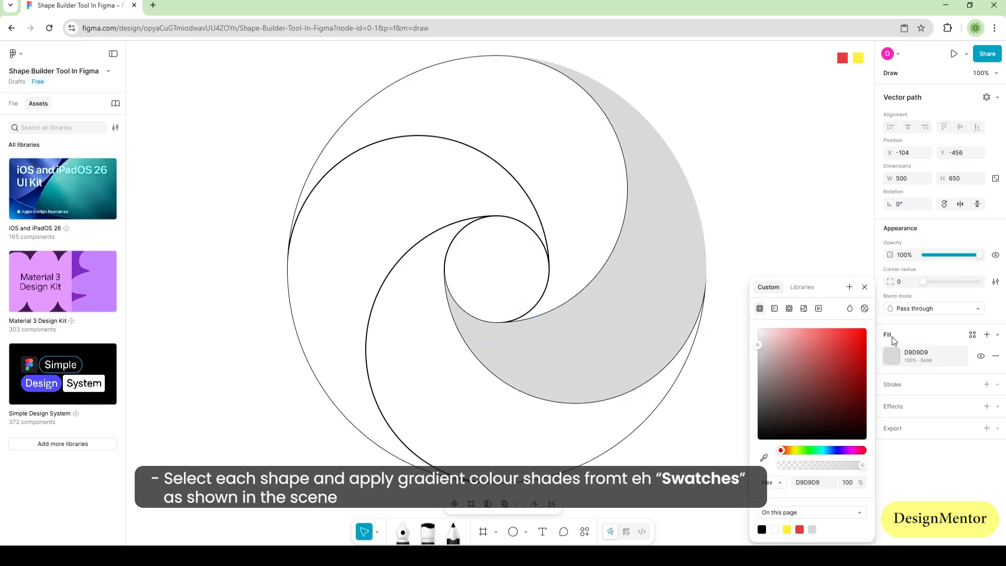
{"action": "left_click", "coordinate": [774, 309]}
{"action": "left_click", "coordinate": [758, 351]}
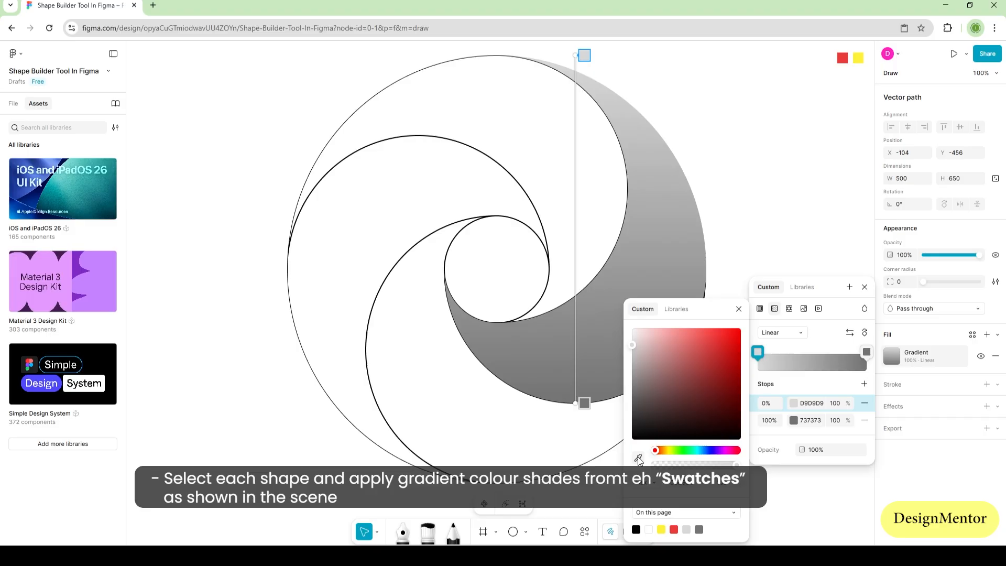
{"action": "left_click", "coordinate": [638, 459]}
{"action": "left_click", "coordinate": [842, 58]}
{"action": "left_click", "coordinate": [866, 354]}
{"action": "left_click", "coordinate": [638, 459]}
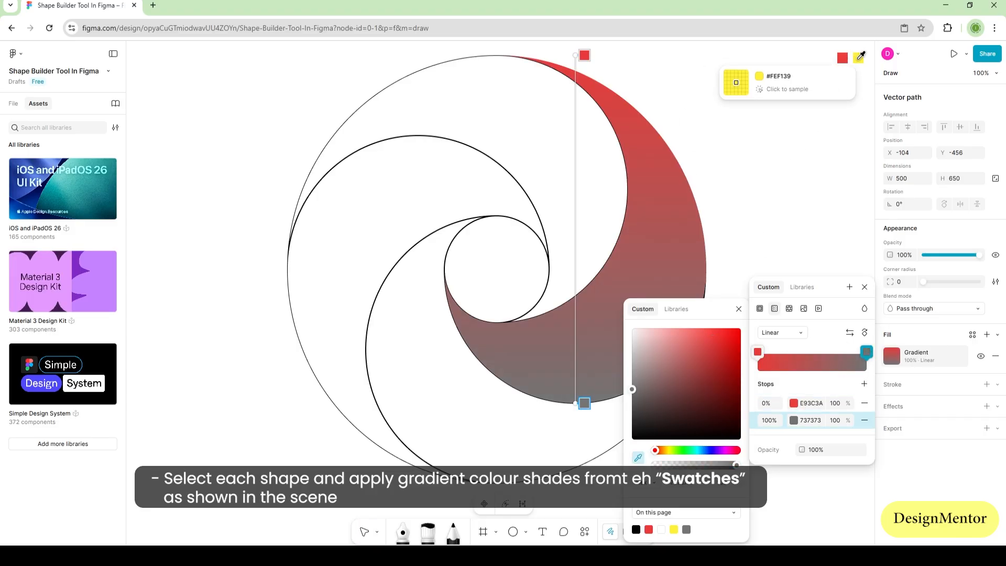
{"action": "left_click", "coordinate": [858, 57]}
Angle the right blade's gradient diagonally, with red in its upper part and yellow towards its lower-left tip.
{"action": "left_click", "coordinate": [583, 55]}
{"action": "left_click_drag", "start_coordinate": [580, 55], "coordinate": [663, 182]}
{"action": "left_click_drag", "start_coordinate": [584, 403], "coordinate": [580, 379]}
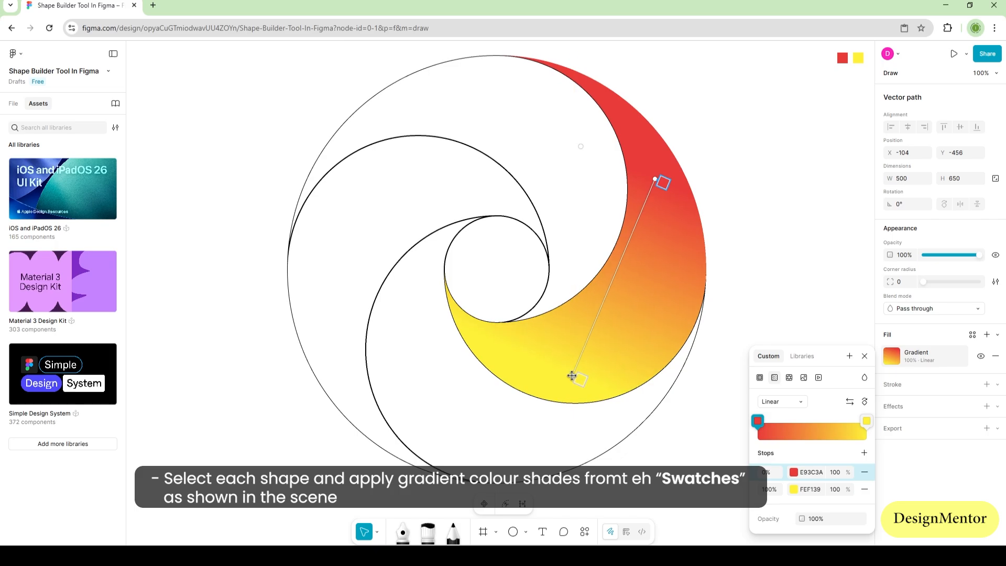
{"action": "left_click_drag", "start_coordinate": [663, 182], "coordinate": [669, 196]}
{"action": "left_click_drag", "start_coordinate": [579, 377], "coordinate": [534, 369]}
{"action": "left_click_drag", "start_coordinate": [669, 197], "coordinate": [671, 213]}
{"action": "left_click", "coordinate": [747, 209]}
{"action": "left_click", "coordinate": [746, 209]}
Add a fill to the bottom blade and remove its stroke.
{"action": "left_click", "coordinate": [599, 455]}
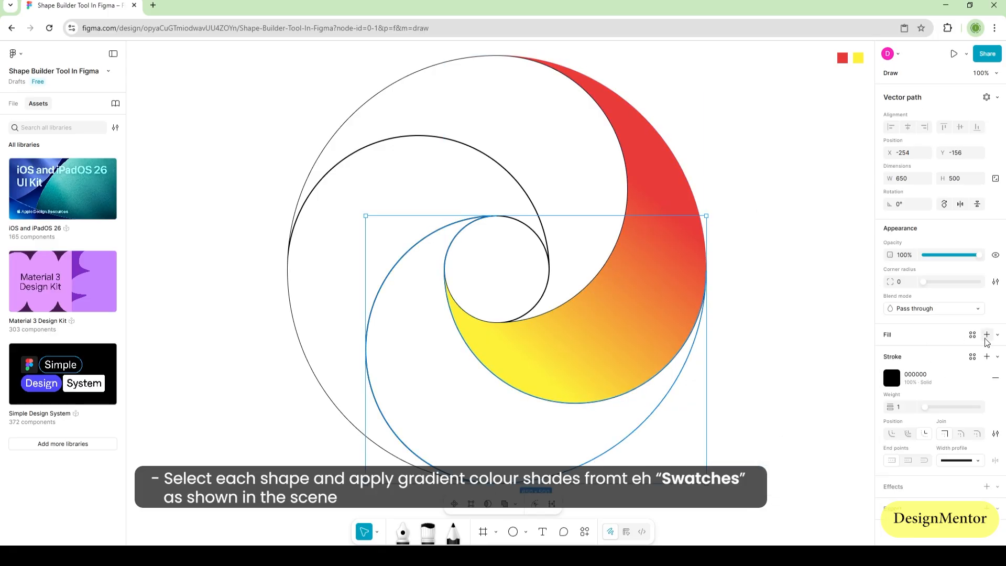
{"action": "left_click", "coordinate": [987, 335]}
{"action": "left_click", "coordinate": [995, 406]}
{"action": "key", "text": "i"}
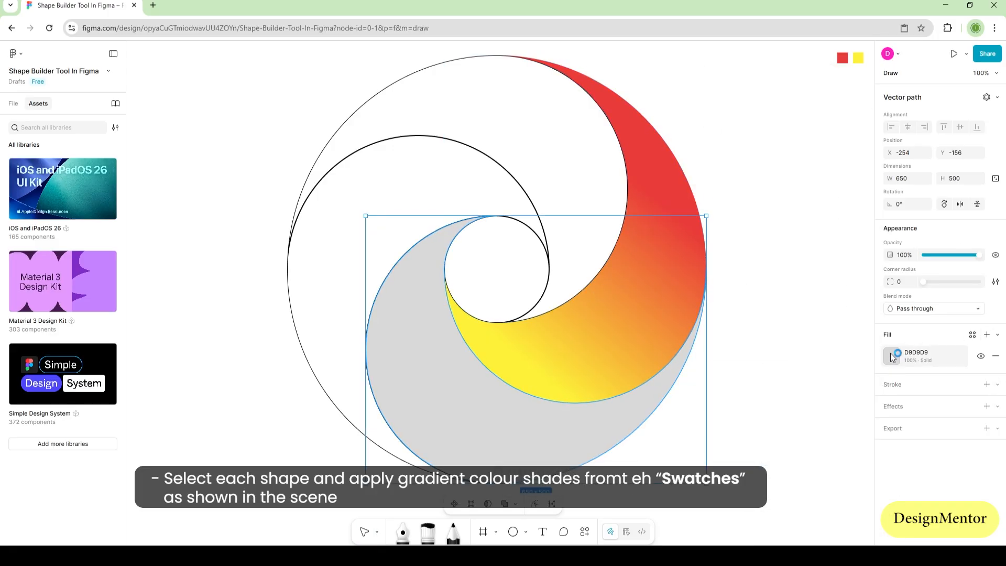
Change the bottom blade's fill to a linear gradient from the red swatch at 0% to the yellow swatch at 100%.
{"action": "left_click", "coordinate": [891, 355]}
{"action": "left_click", "coordinate": [774, 309]}
{"action": "left_click", "coordinate": [757, 352]}
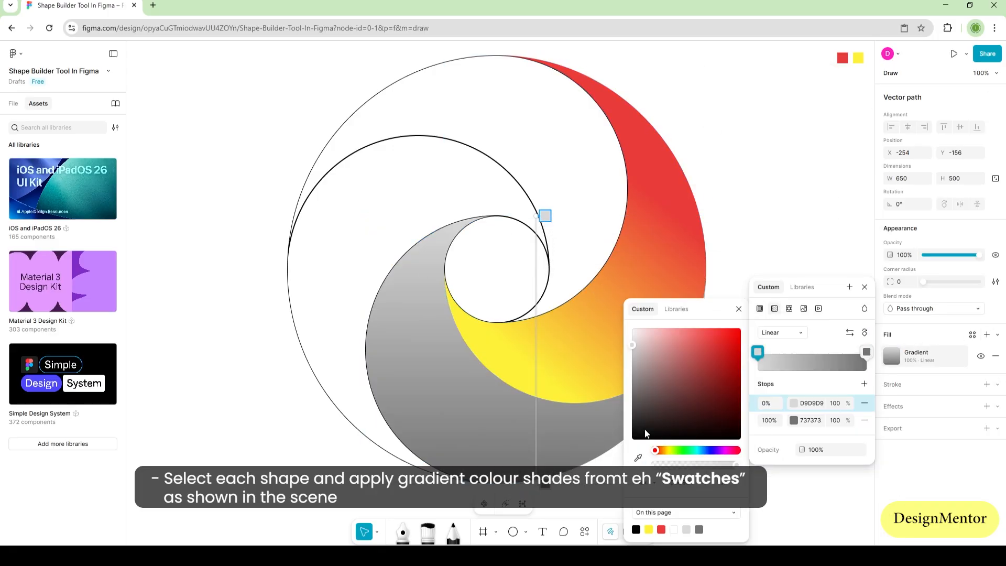
{"action": "left_click", "coordinate": [638, 457]}
{"action": "left_click", "coordinate": [843, 57]}
{"action": "left_click", "coordinate": [867, 352]}
{"action": "left_click", "coordinate": [638, 457]}
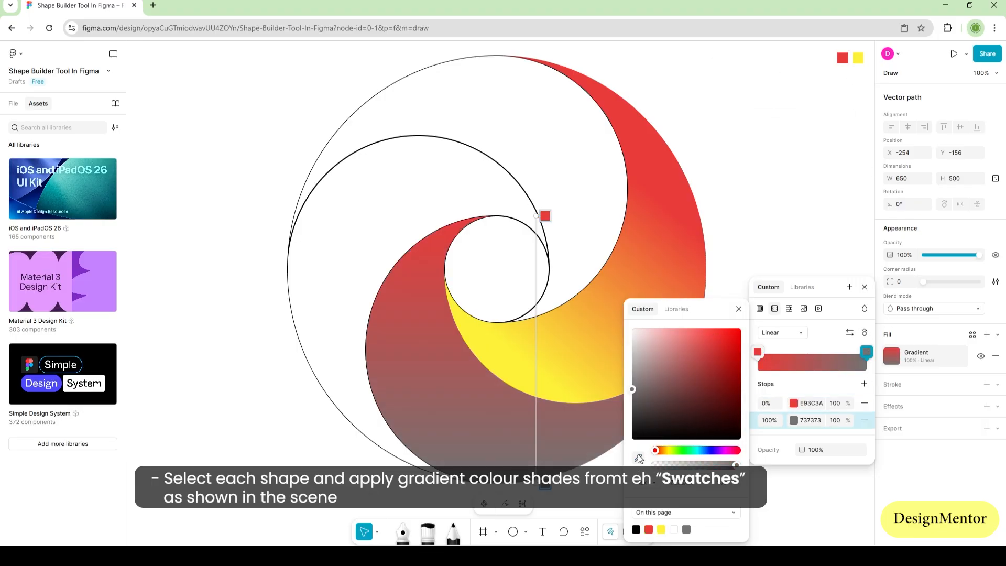
{"action": "left_click", "coordinate": [858, 57]}
Reorient the bottom blade's gradient diagonally, with yellow at its upper-left tip and red along its lower-right side.
{"action": "left_click_drag", "start_coordinate": [536, 215], "coordinate": [536, 479]}
{"action": "left_click", "coordinate": [865, 287]}
{"action": "left_click", "coordinate": [891, 355]}
{"action": "left_click", "coordinate": [623, 340]}
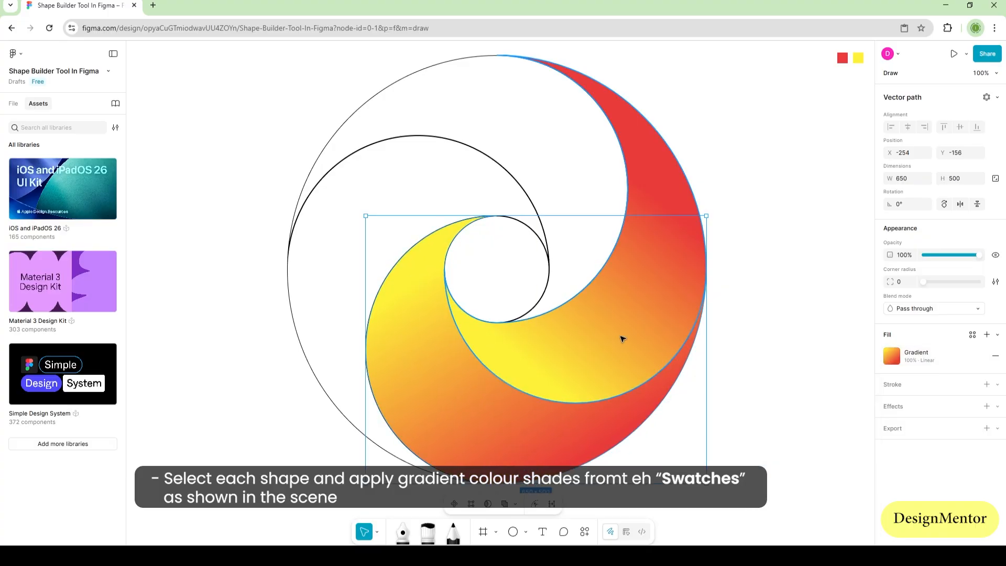
{"action": "left_click", "coordinate": [892, 355]}
Readjust the right blade's gradient so its red end reaches the outer edge and its yellow end lies near the lower-left tip.
{"action": "left_click", "coordinate": [669, 253]}
{"action": "left_click", "coordinate": [892, 356]}
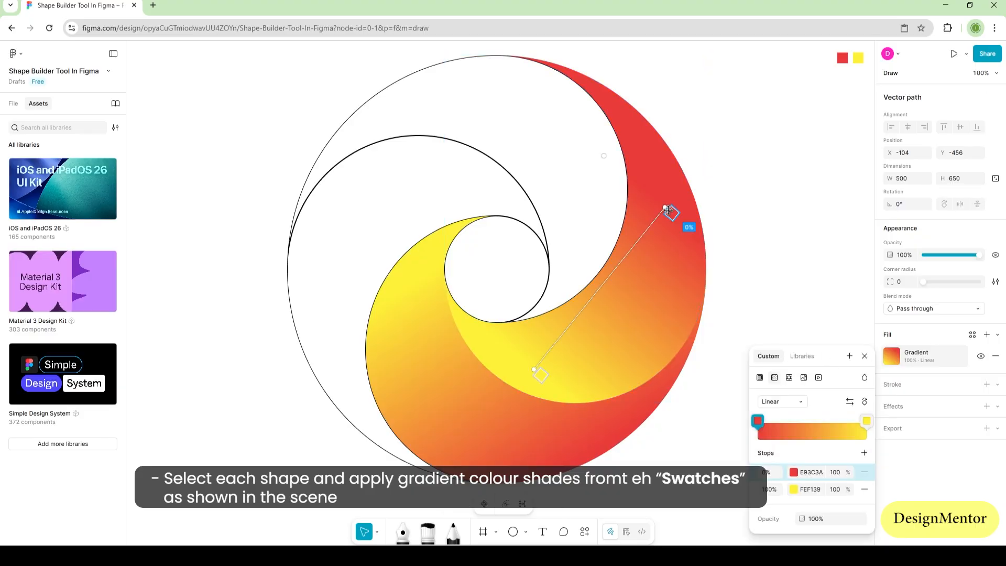
{"action": "left_click_drag", "start_coordinate": [688, 227], "coordinate": [692, 176]}
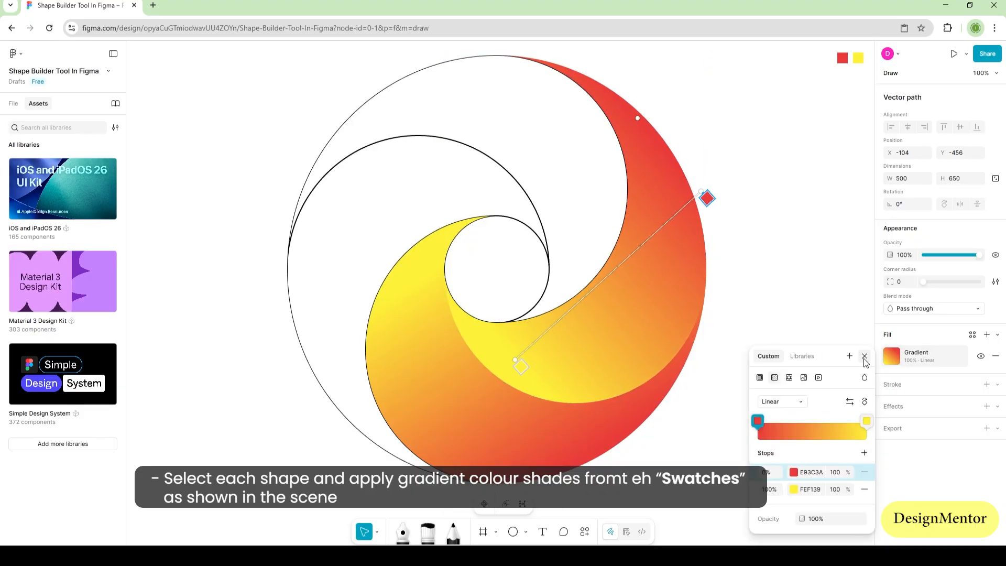
{"action": "left_click", "coordinate": [764, 264]}
Add a fill to the left blade and remove its stroke.
{"action": "left_click", "coordinate": [299, 346]}
{"action": "left_click", "coordinate": [986, 334]}
{"action": "left_click", "coordinate": [996, 405]}
{"action": "left_click", "coordinate": [334, 279]}
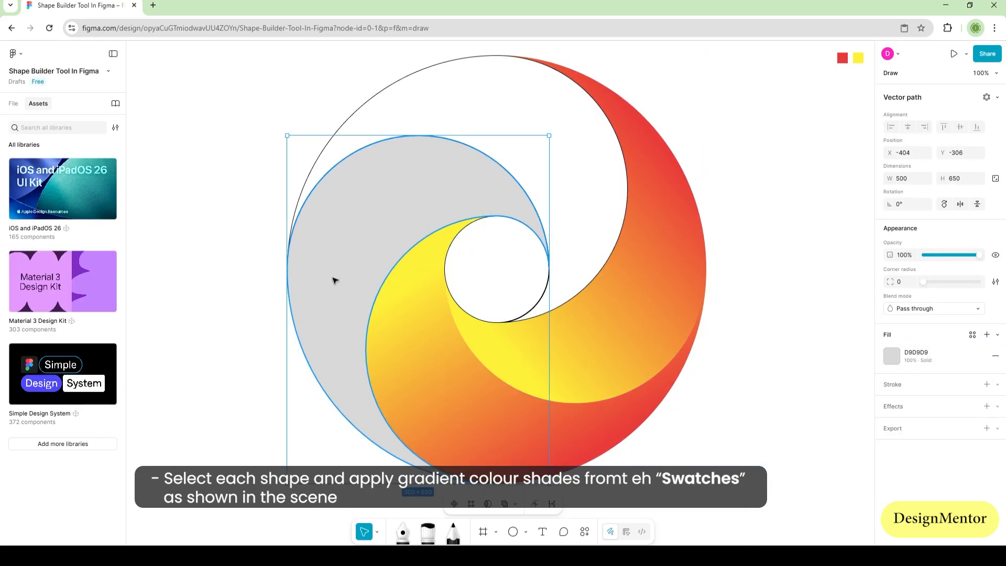
Change the left blade's fill to a linear gradient from the red swatch at 0% to the yellow swatch at 100%.
{"action": "left_click", "coordinate": [892, 356]}
{"action": "left_click", "coordinate": [774, 308]}
{"action": "left_click", "coordinate": [757, 351]}
{"action": "left_click", "coordinate": [638, 458]}
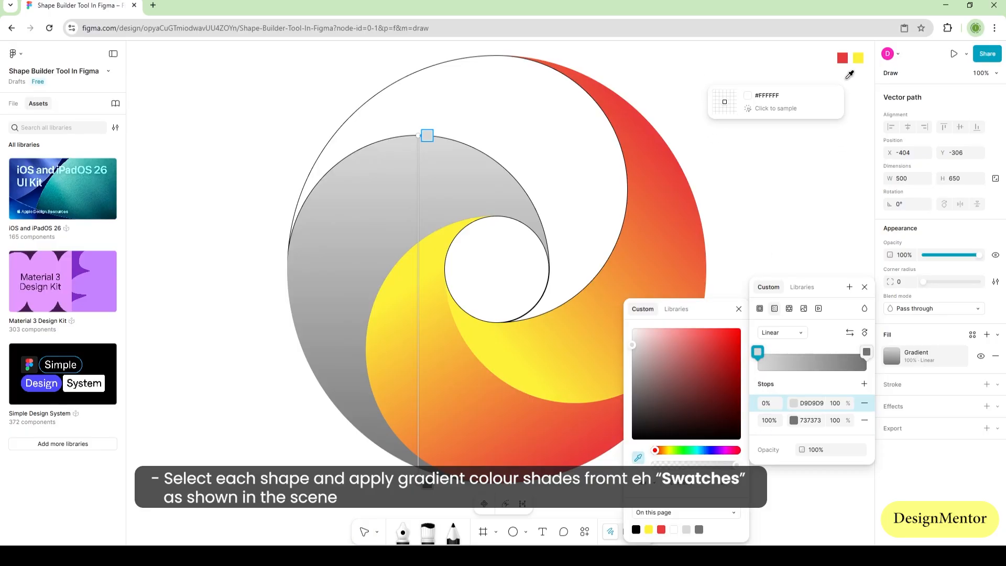
{"action": "left_click", "coordinate": [842, 58]}
{"action": "left_click", "coordinate": [866, 351]}
{"action": "left_click", "coordinate": [638, 457]}
{"action": "left_click", "coordinate": [858, 57]}
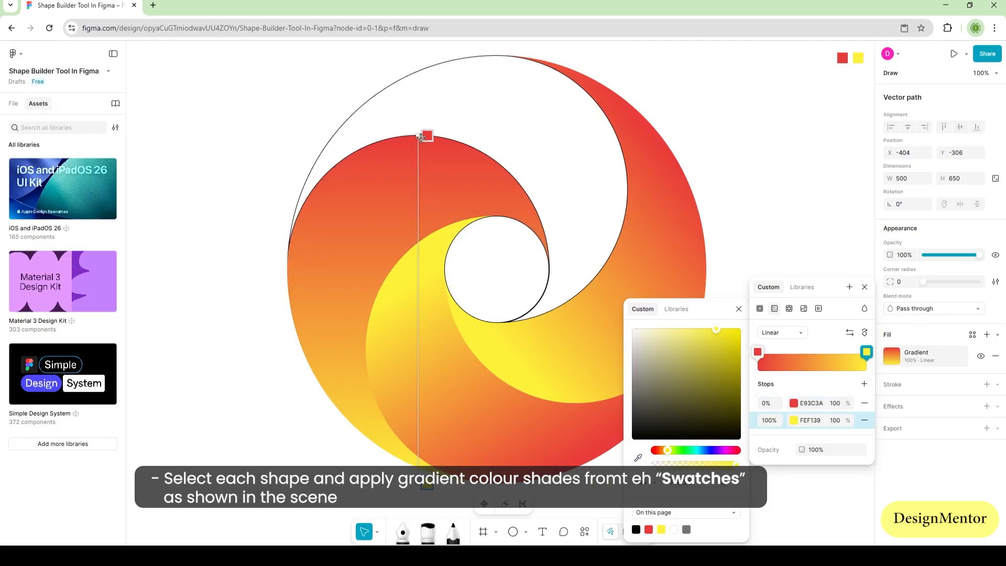
Reorient the left blade's gradient diagonally, with red at its lower-left outer edge and yellow near its upper-right inner curve.
{"action": "left_click_drag", "start_coordinate": [419, 136], "coordinate": [313, 334]}
{"action": "left_click_drag", "start_coordinate": [428, 441], "coordinate": [470, 173]}
{"action": "left_click_drag", "start_coordinate": [307, 329], "coordinate": [294, 342]}
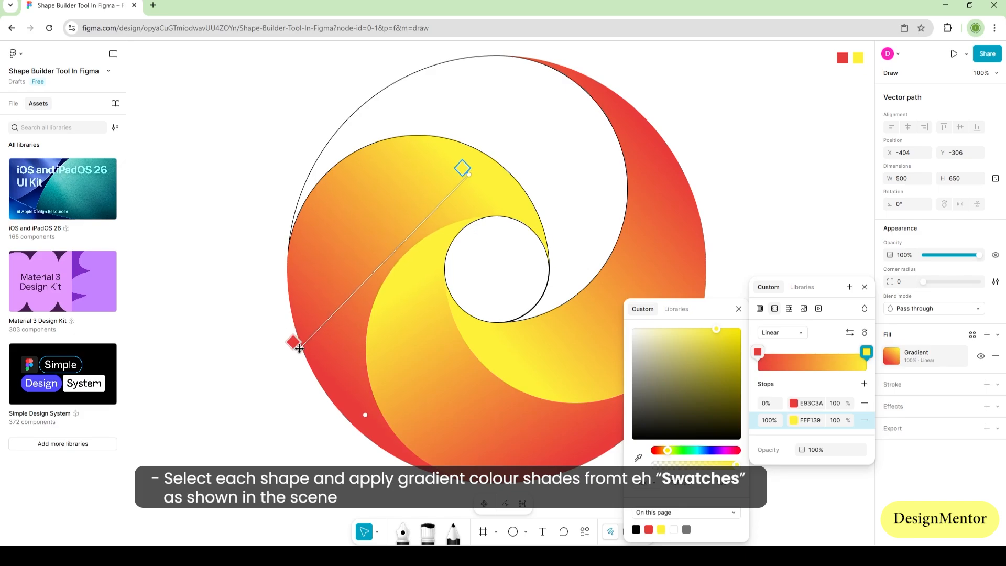
{"action": "left_click", "coordinate": [863, 286]}
{"action": "left_click", "coordinate": [834, 220]}
Add a fill to the unfilled top blade and remove its stroke.
{"action": "left_click", "coordinate": [372, 97]}
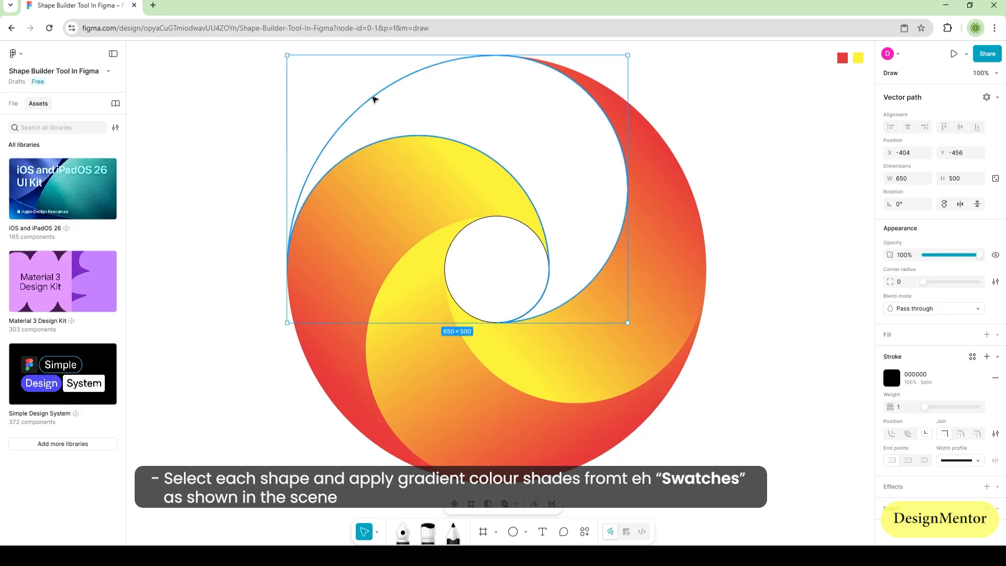
{"action": "left_click", "coordinate": [986, 335]}
{"action": "left_click", "coordinate": [891, 356]}
{"action": "left_click", "coordinate": [996, 382]}
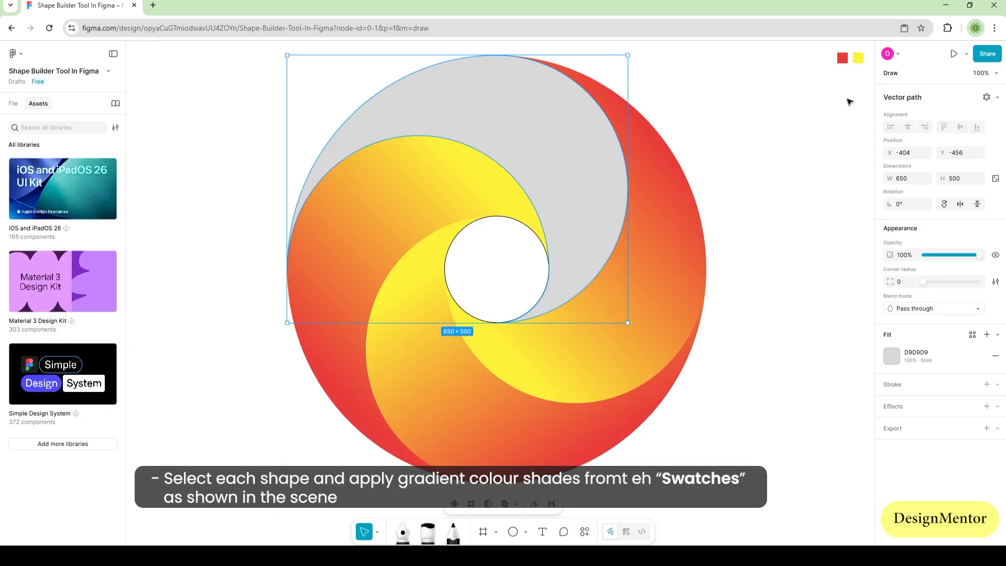
Change the top blade's fill to a linear gradient from the red swatch at 0% to the yellow swatch at 100%.
{"action": "left_click", "coordinate": [891, 356]}
{"action": "left_click", "coordinate": [775, 309]}
{"action": "left_click", "coordinate": [757, 354]}
{"action": "left_click", "coordinate": [638, 458]}
{"action": "left_click", "coordinate": [842, 58]}
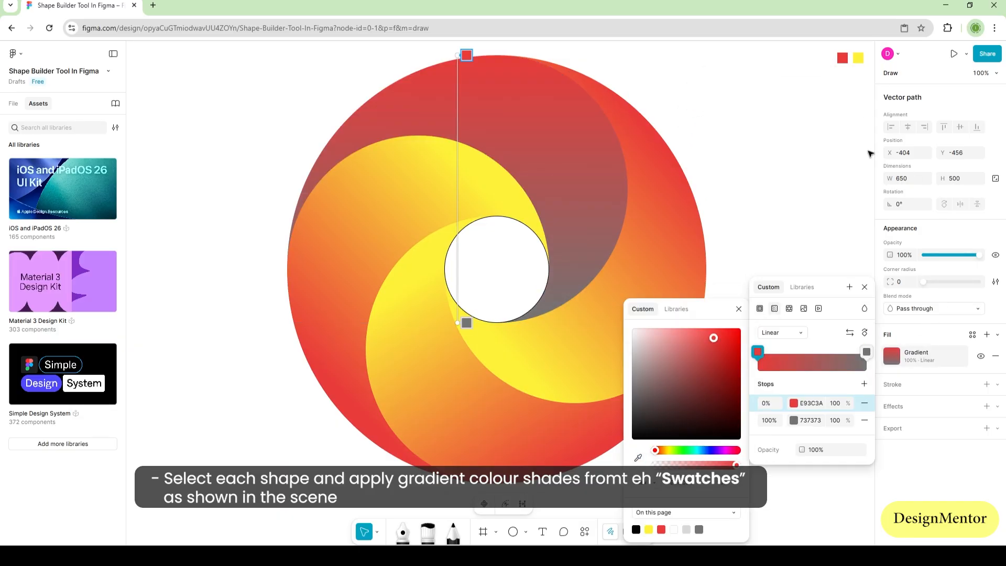
{"action": "left_click", "coordinate": [866, 351]}
{"action": "left_click", "coordinate": [638, 457]}
{"action": "left_click", "coordinate": [858, 57]}
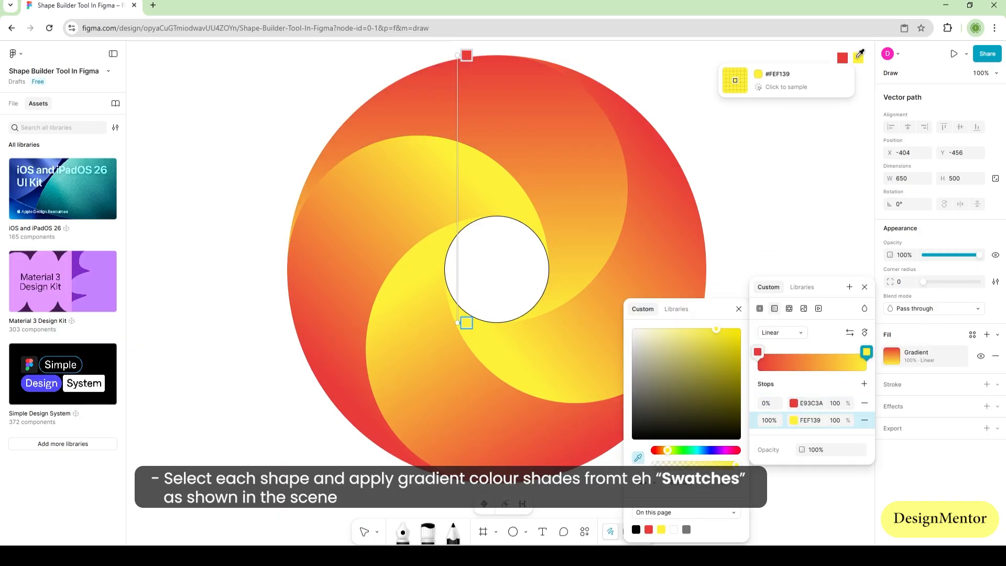
{"action": "left_click", "coordinate": [864, 286]}
Reorient the top blade's gradient, with its red end at the upper-left outer edge and its yellow end near the right edge.
{"action": "left_click", "coordinate": [891, 356]}
{"action": "left_click_drag", "start_coordinate": [458, 55], "coordinate": [401, 101]}
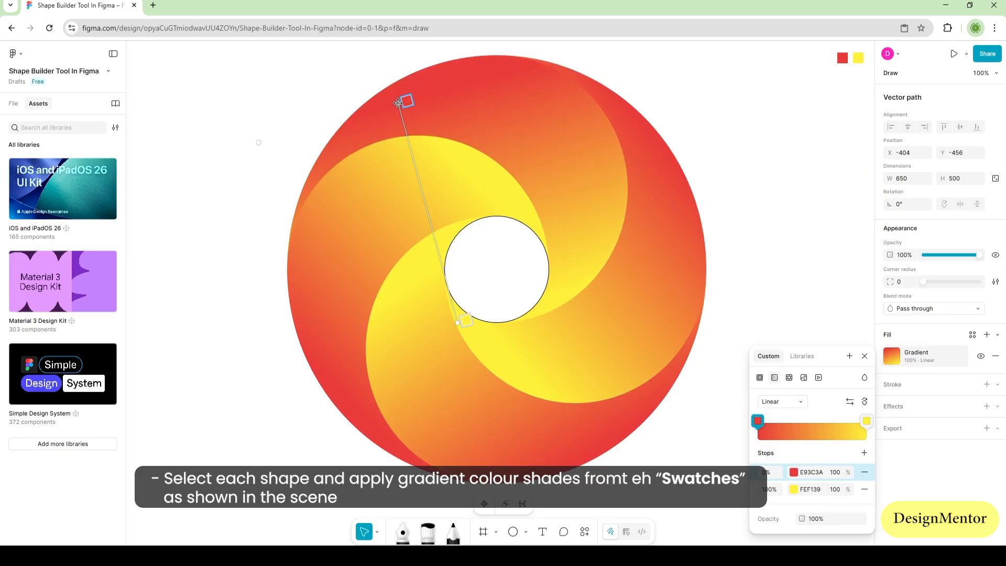
{"action": "left_click_drag", "start_coordinate": [458, 325], "coordinate": [612, 206]}
Select all the logo's shapes, remove the remaining black stroke, and clear the selection.
{"action": "left_click_drag", "start_coordinate": [321, 110], "coordinate": [762, 376]}
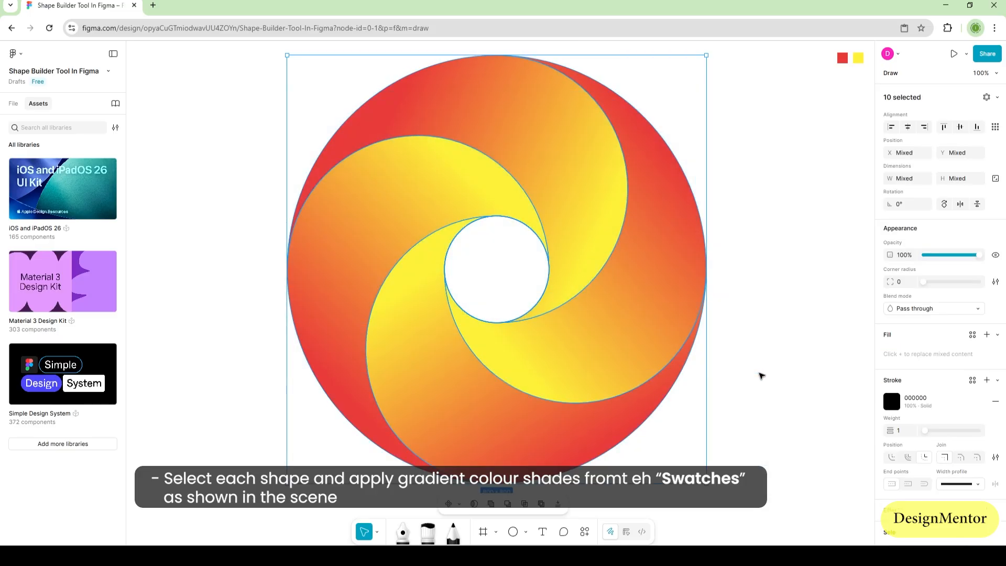
{"action": "left_click", "coordinate": [843, 257]}
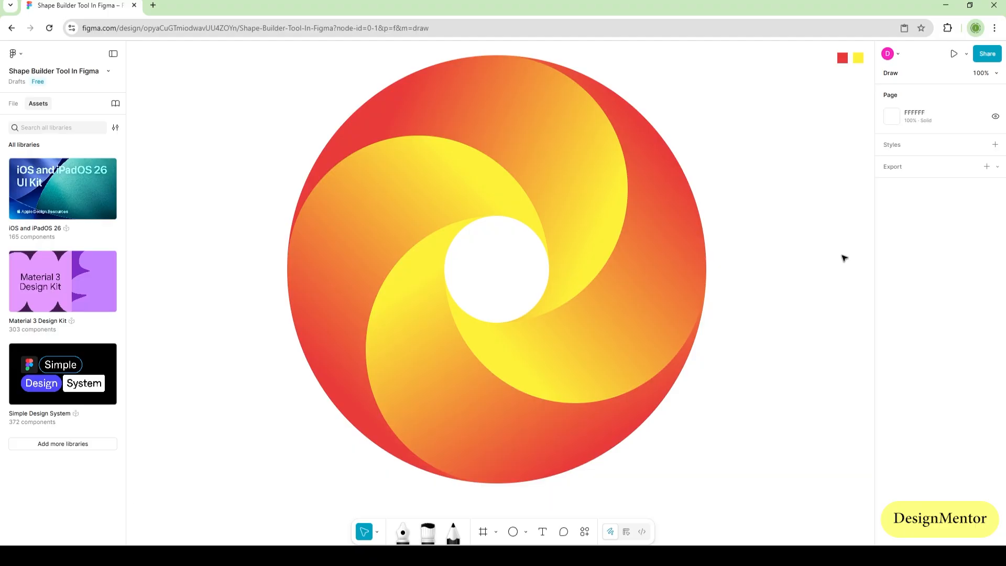